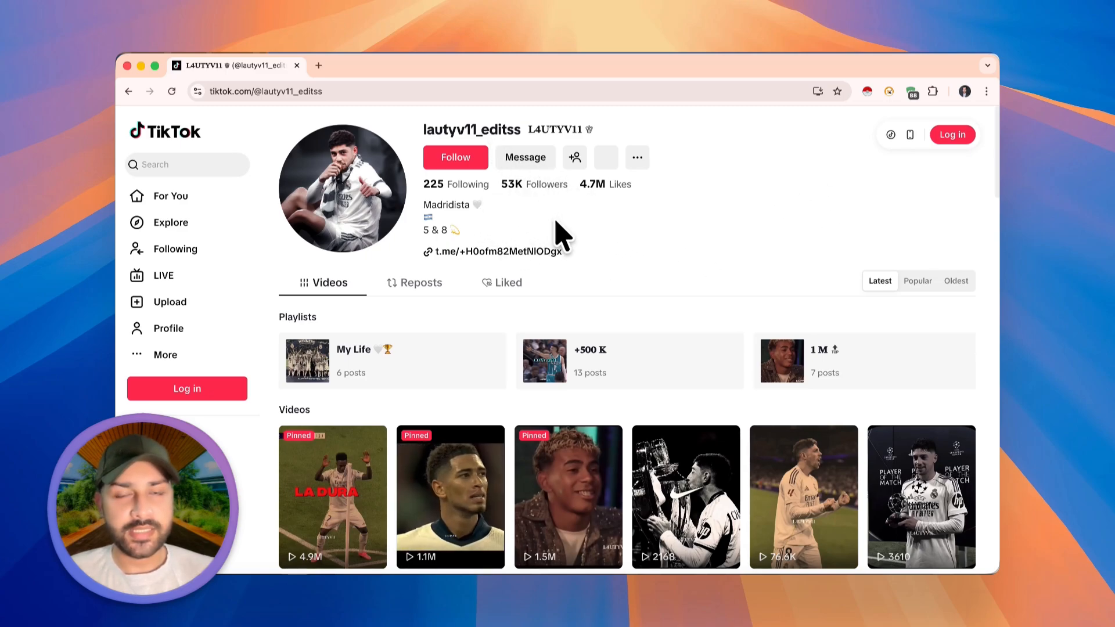
- Look through the TikTok profile's header details and its grid of videos
scroll(563, 236, "down", 3)
scroll(562, 235, "down", 15)
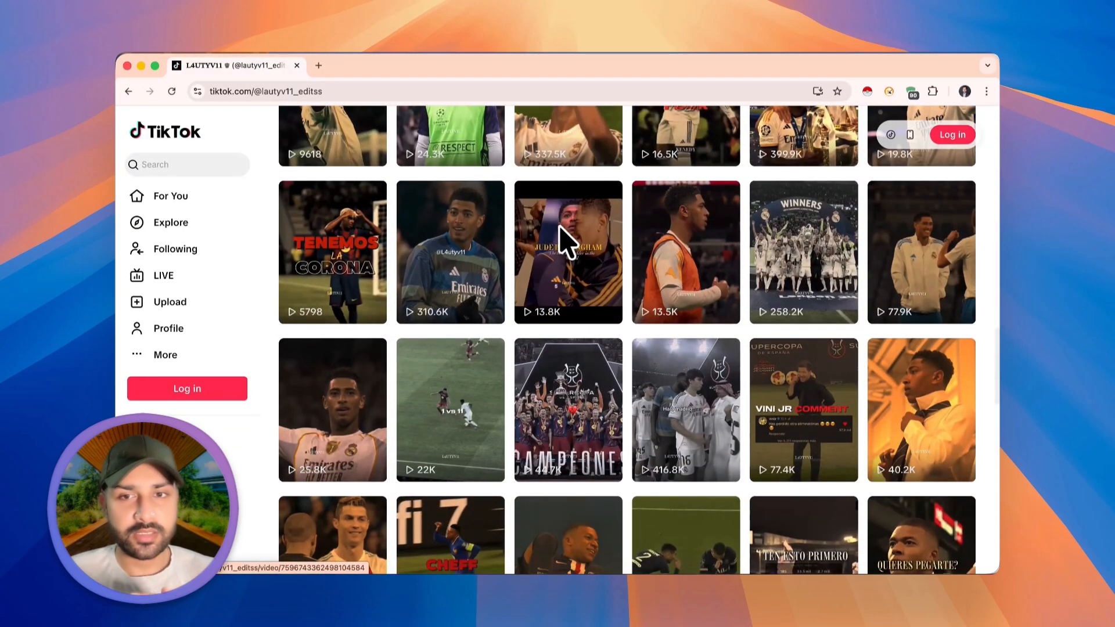
scroll(566, 241, "down", 10)
scroll(567, 241, "up", 20)
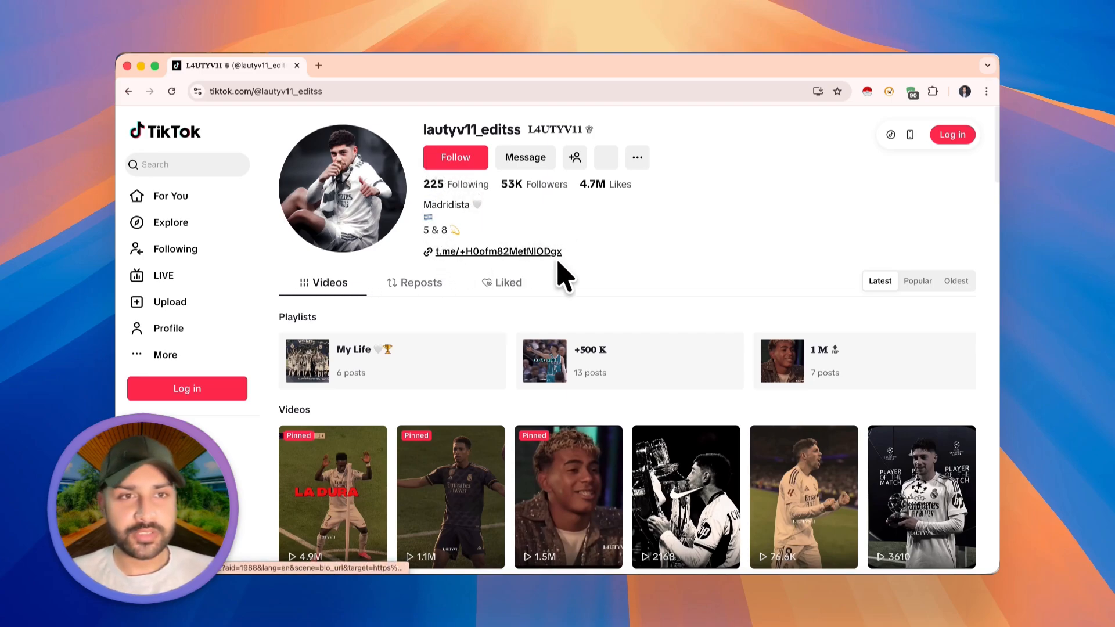
scroll(642, 348, "down", 5)
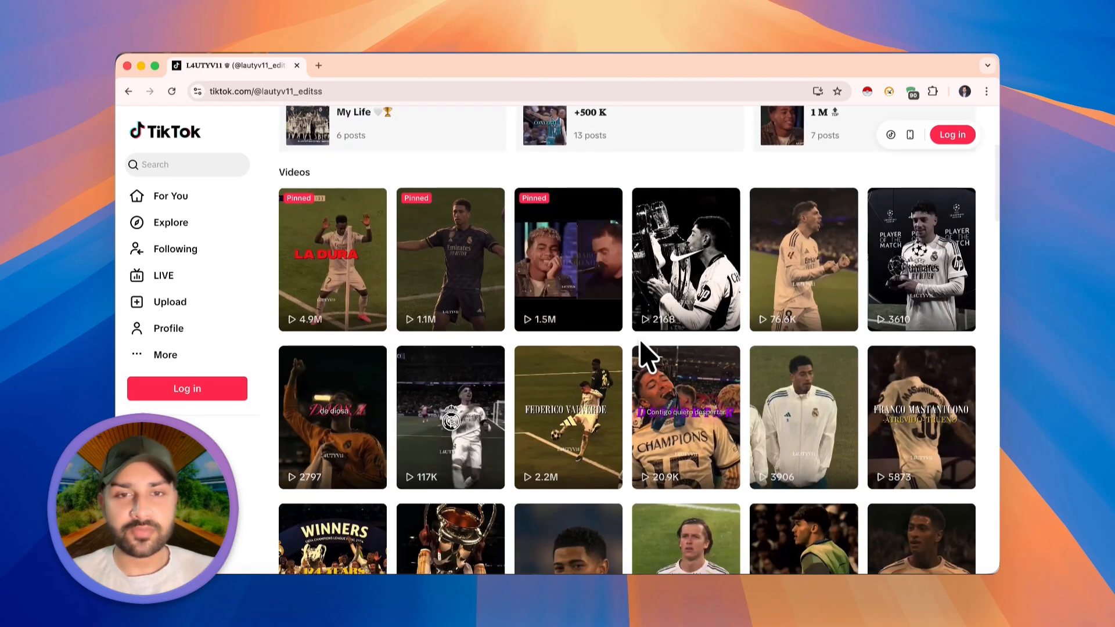
scroll(573, 323, "up", 5)
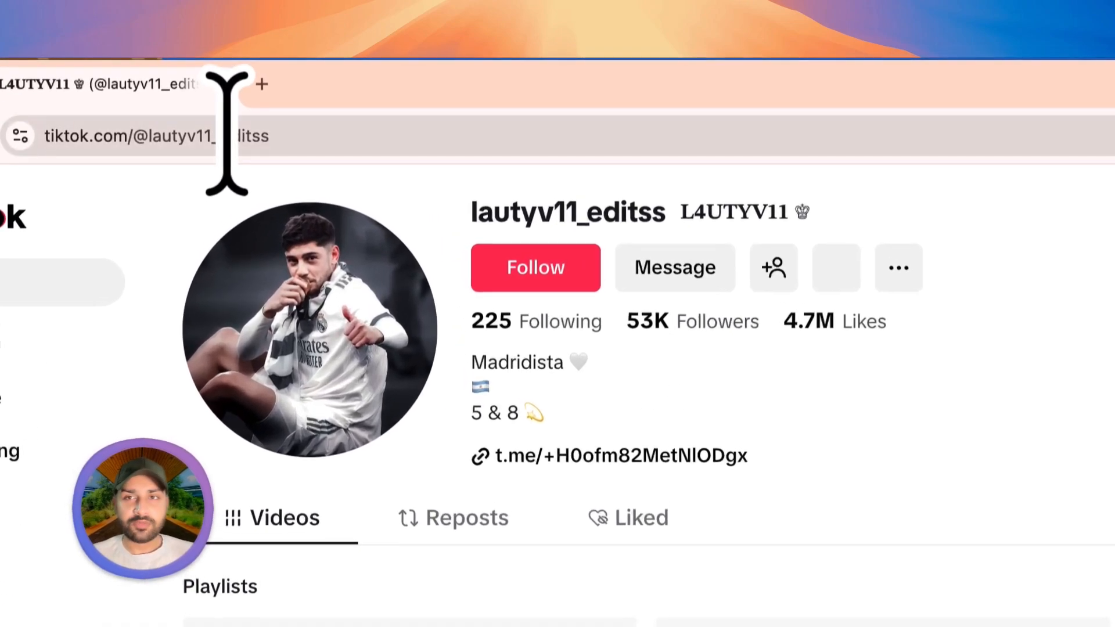
- Copy the TikTok profile's full URL and switch to Octoparse
left_click(296, 92)
key("super+a")
key("super+c")
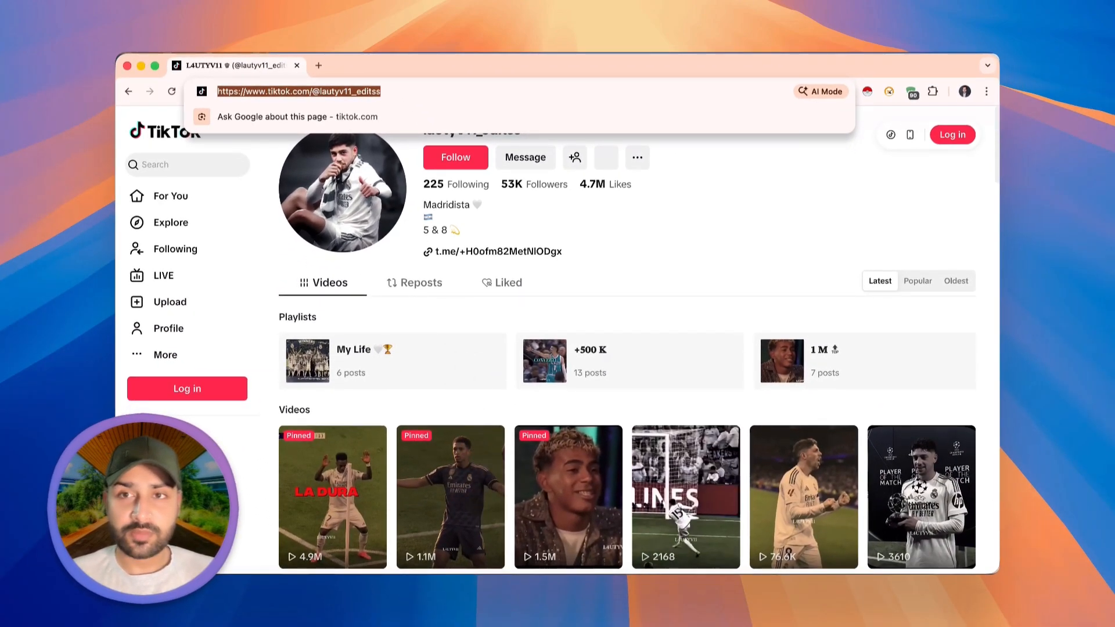
left_click(474, 592)
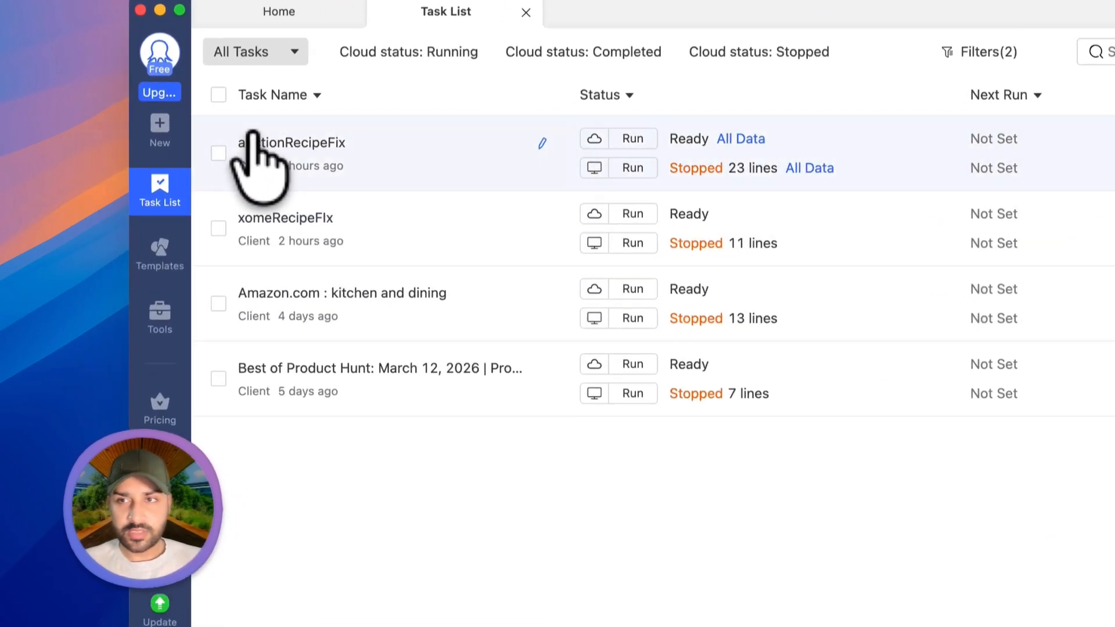
- Create a custom task in the Client group with the copied TikTok profile URL and save it
mouse_move(136, 141)
left_click(195, 141)
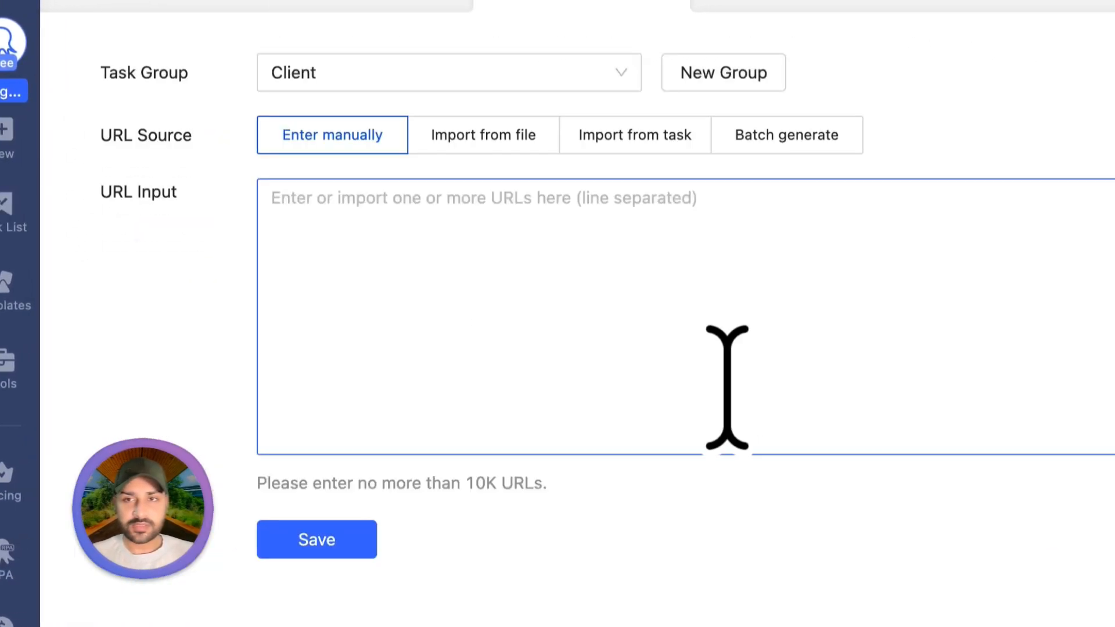
left_click(727, 388)
key("super+v")
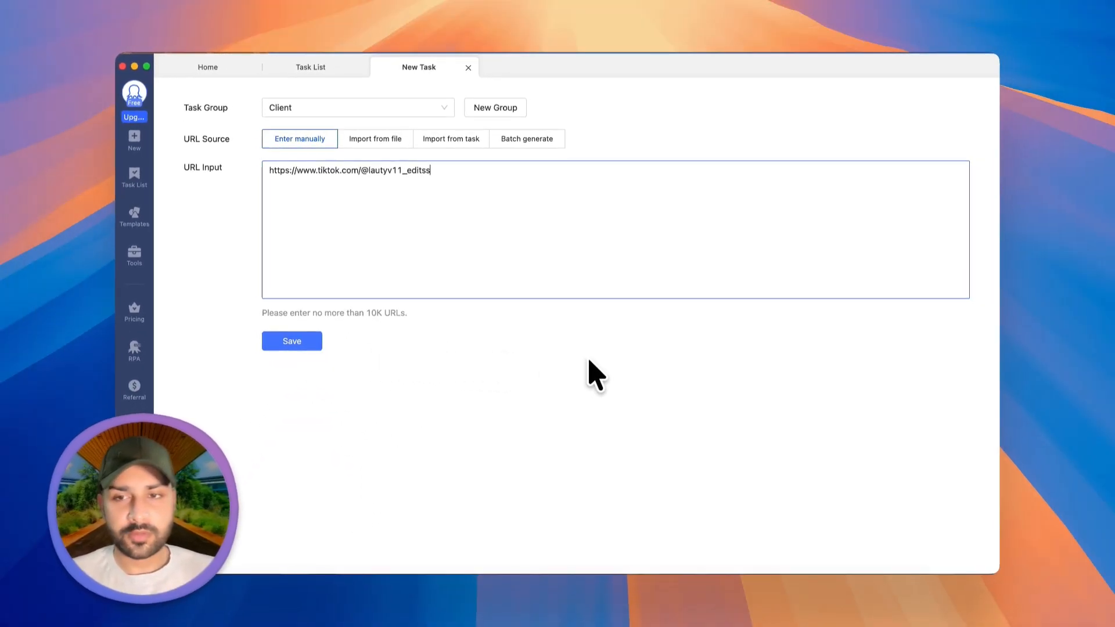
left_click(292, 341)
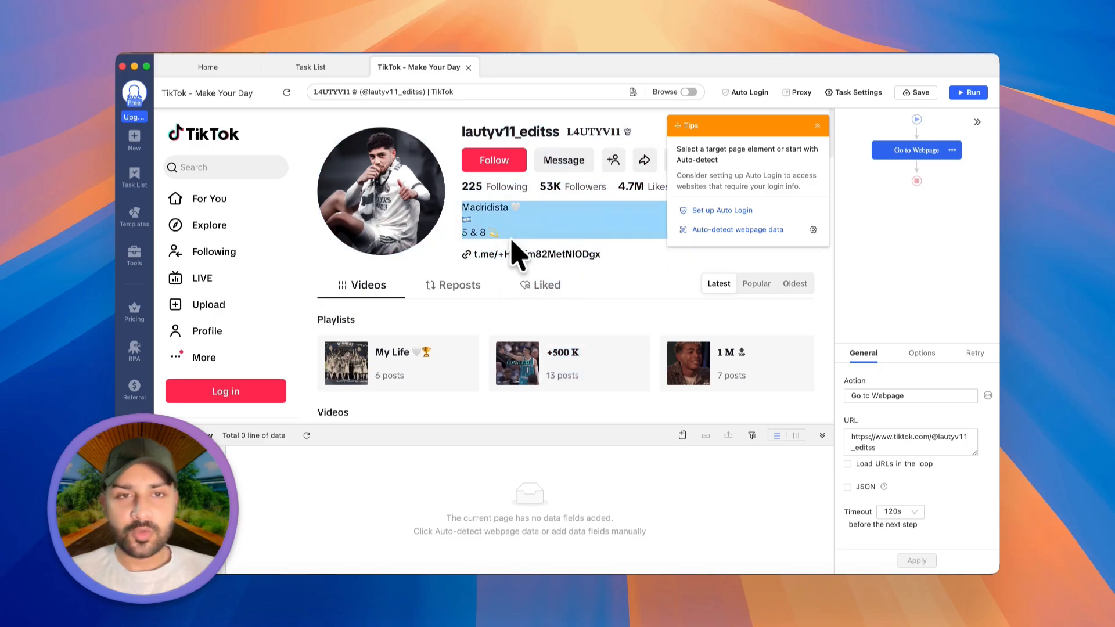
- Auto-detect the webpage data on the loaded TikTok profile to build the scraping workflow
scroll(514, 248, "down", 5)
scroll(517, 248, "up", 3)
scroll(517, 248, "down", 2)
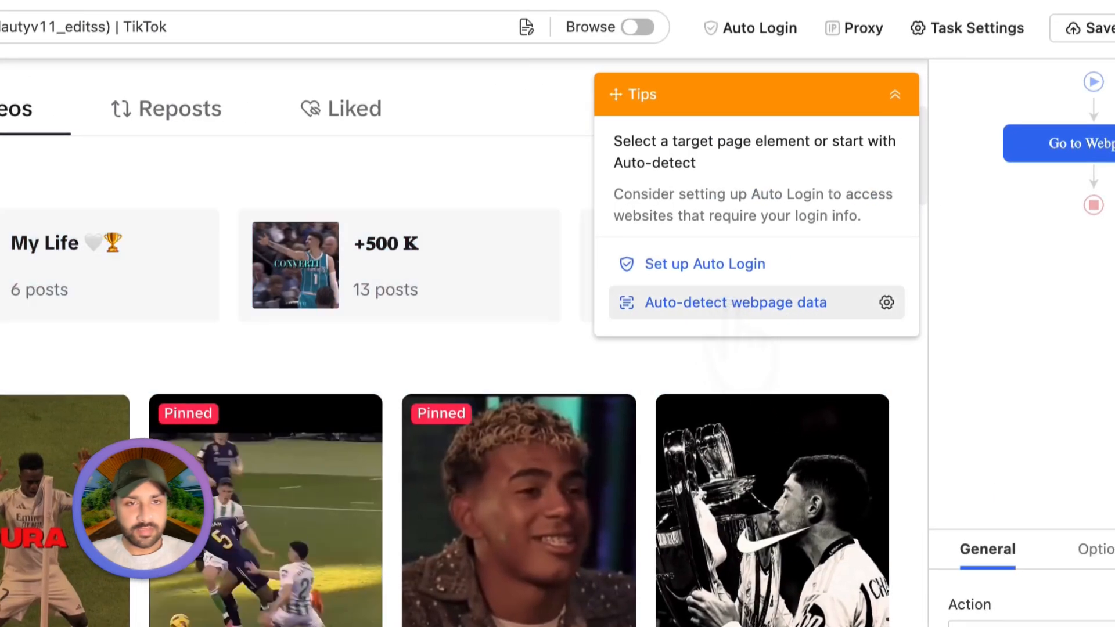
left_click(729, 306)
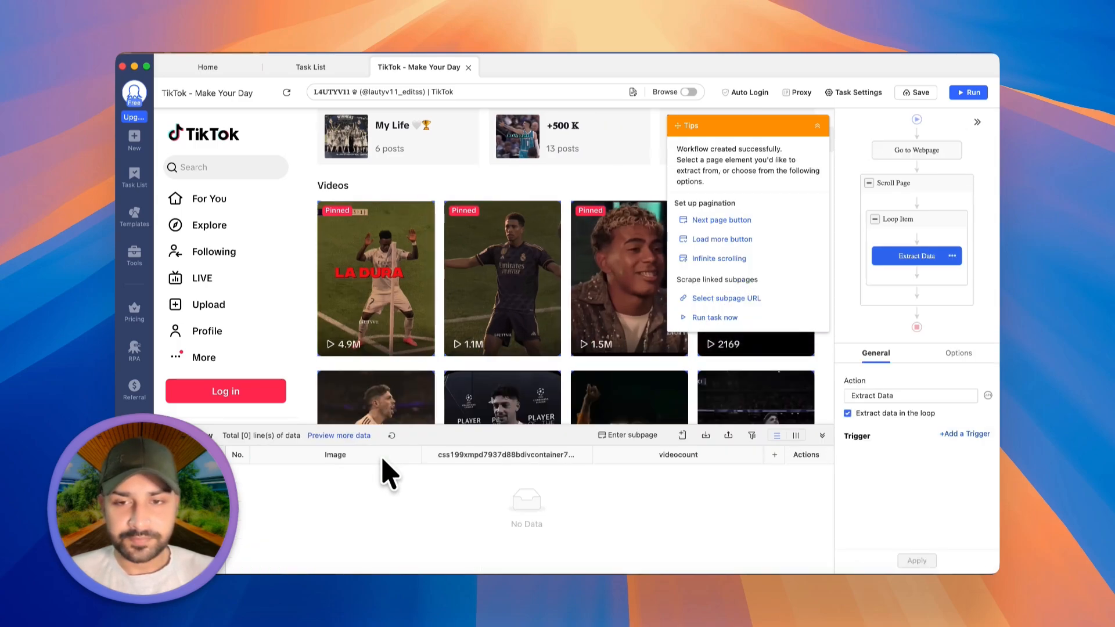
- Rename the data field holding the video links as Video_URL
double_click(456, 456)
type("Video_URL")
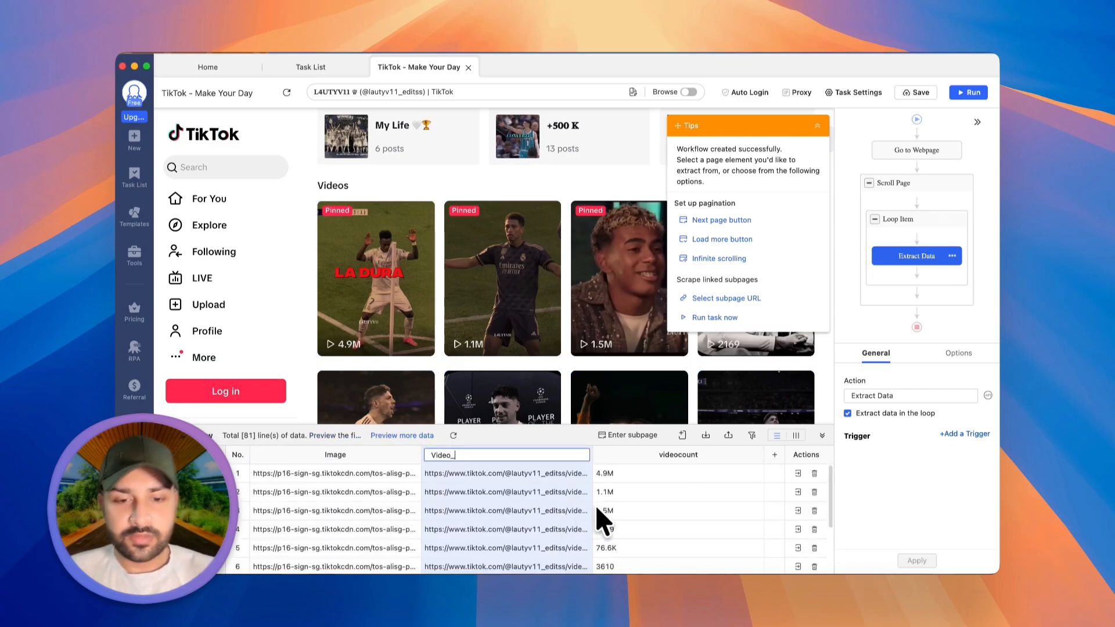
key("Tab")
left_click(630, 530)
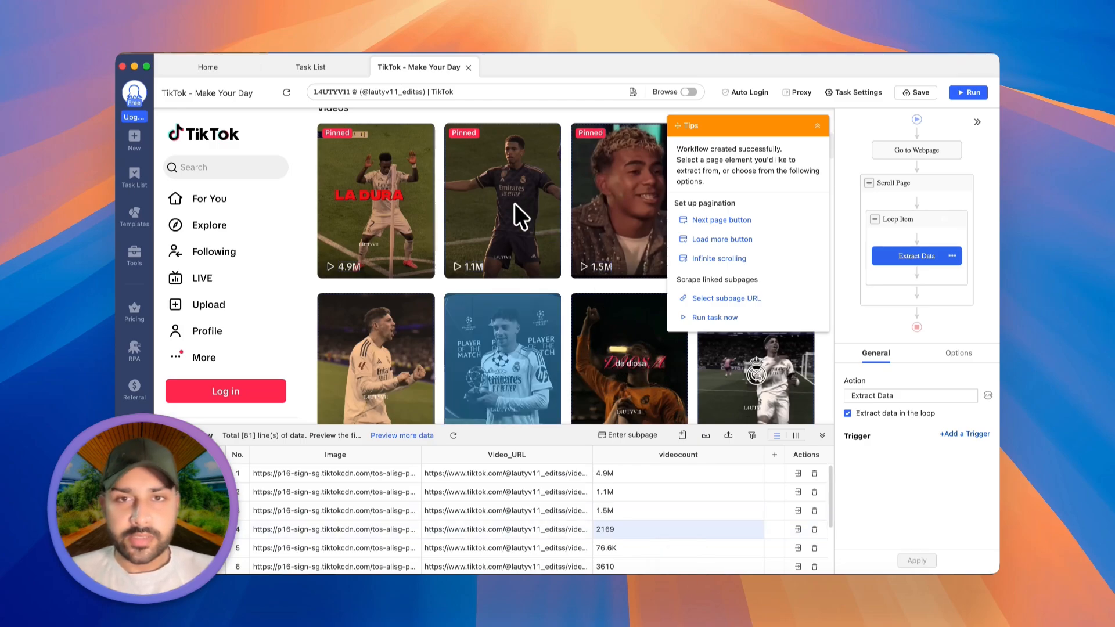
- Extract the profile's username as text and name the data field Account_Handle
scroll(530, 219, "up", 5)
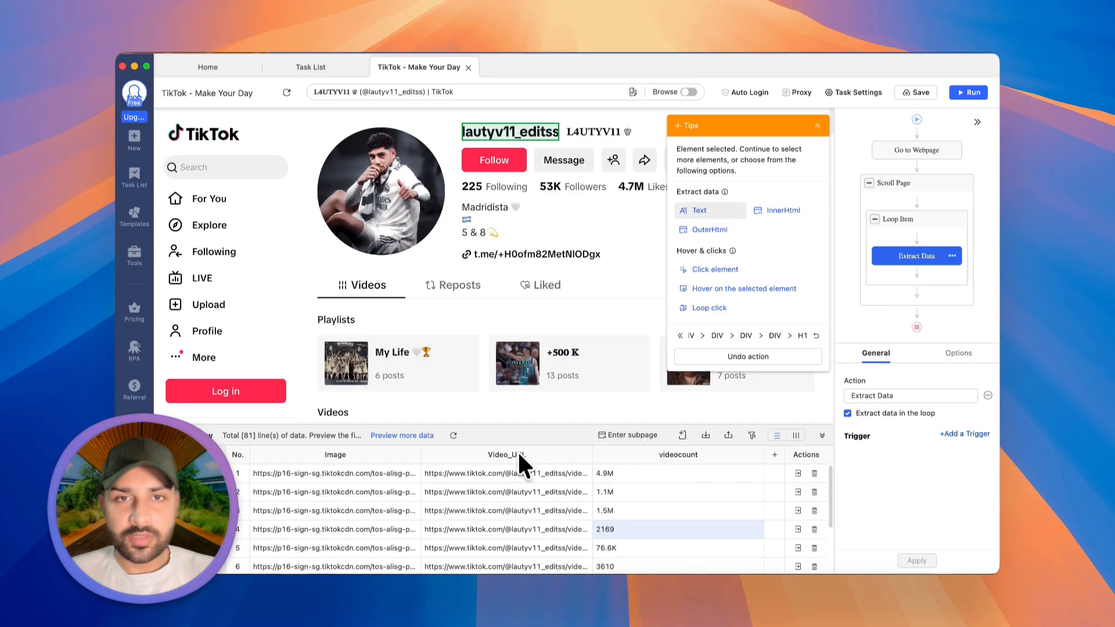
double_click(338, 456)
type("Acc")
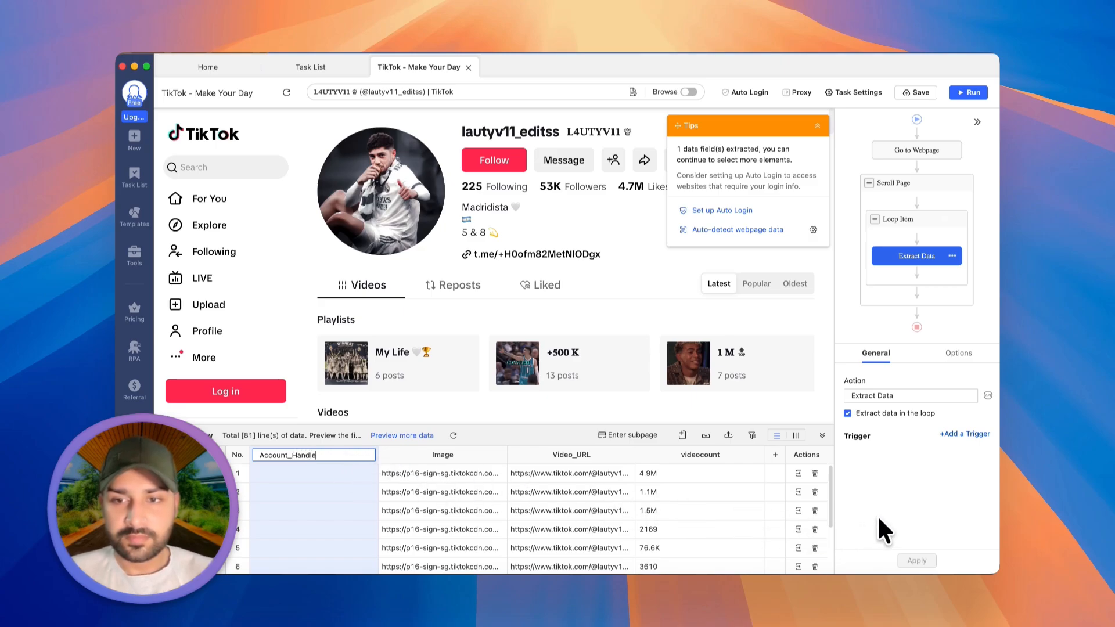
type("ount_Handle")
key("Return")
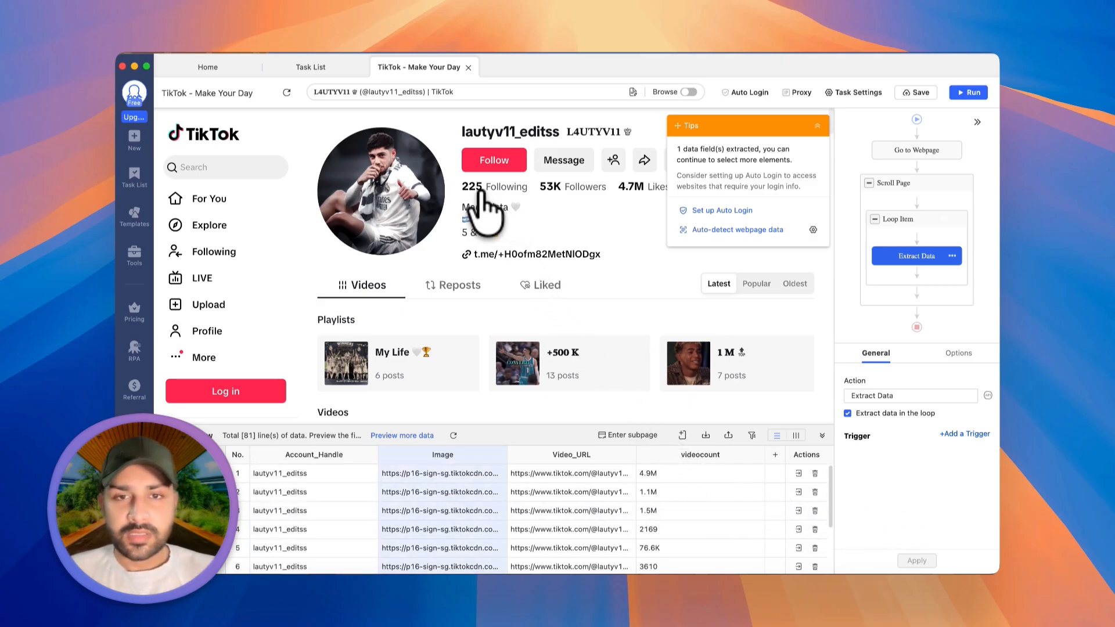
- Extract the profile's following, followers and likes counts as text fields
left_click(473, 187)
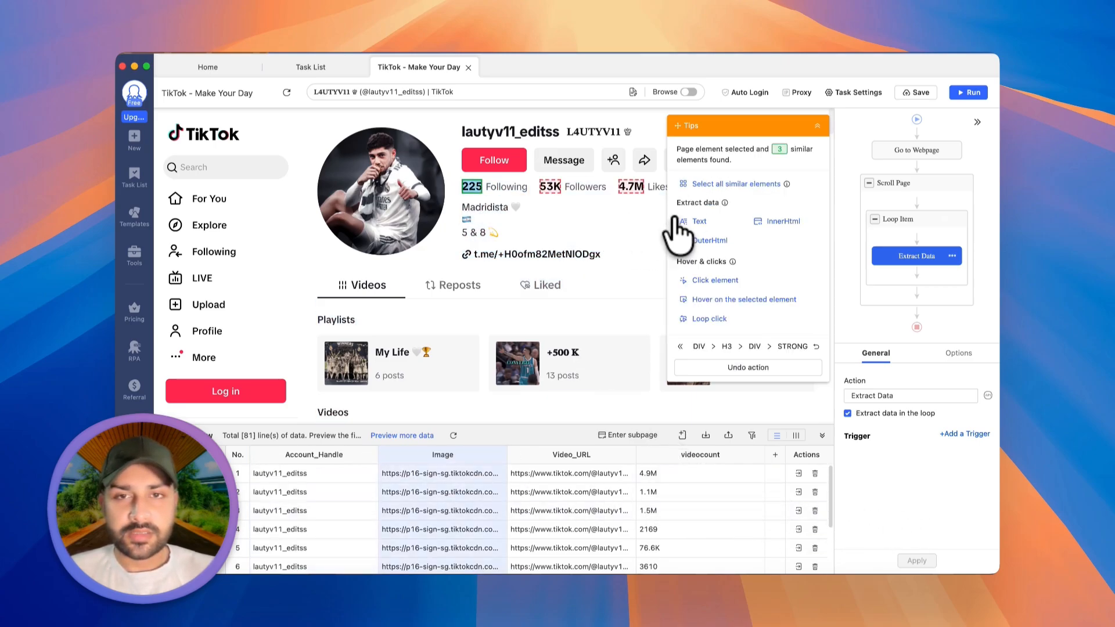
left_click(678, 221)
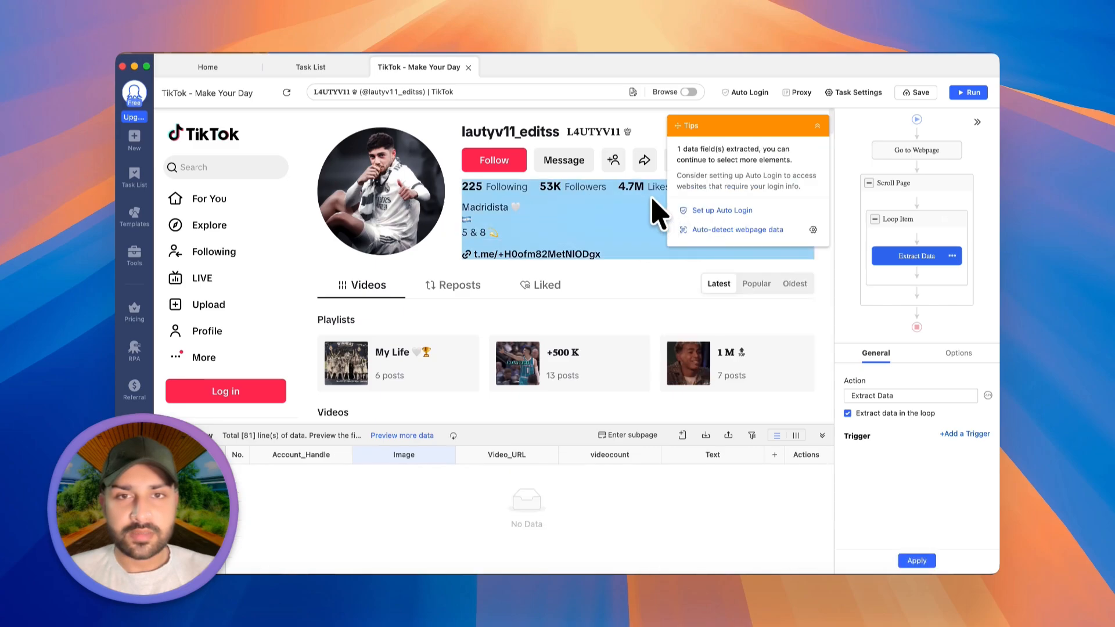
left_click(633, 187)
left_click(700, 221)
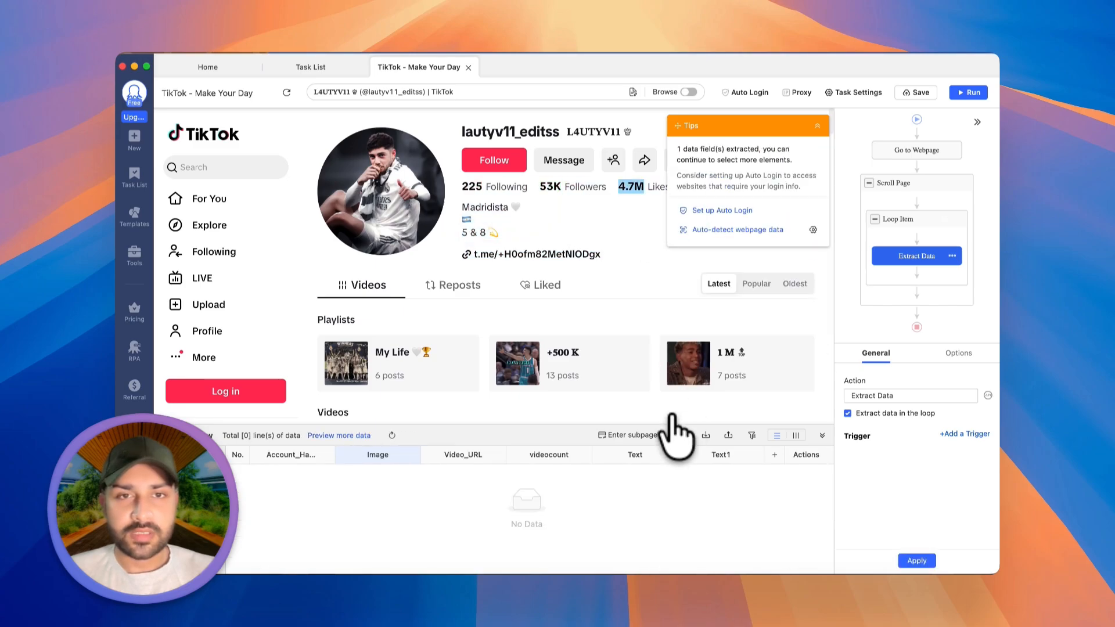
- Rename the three count fields as Following, Followers and Likes
double_click(607, 456)
type("Folliwing")
key("Tab")
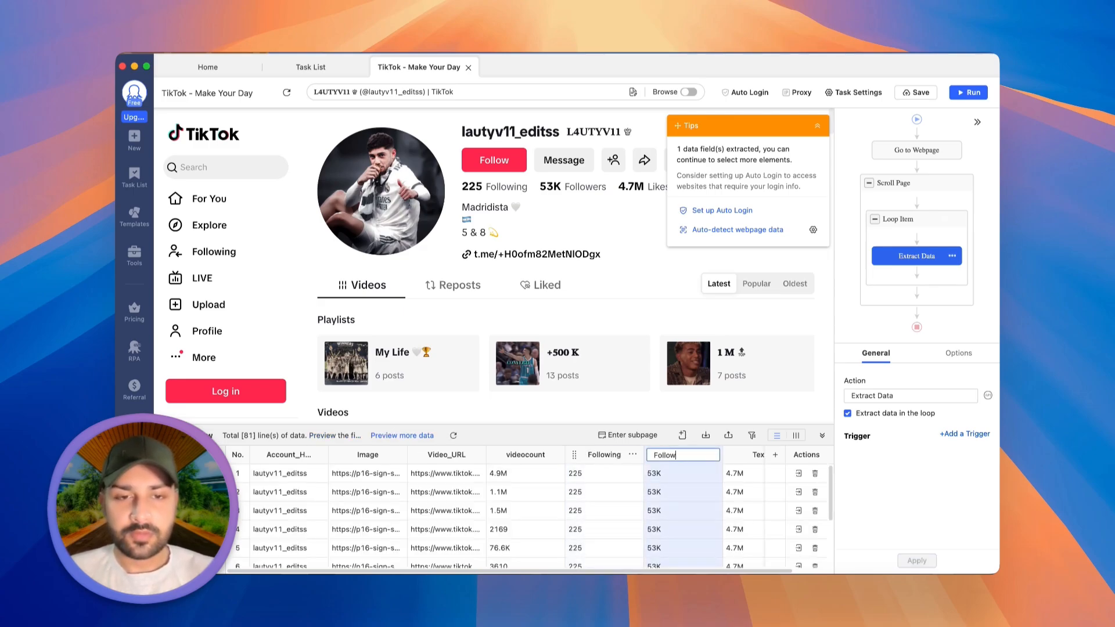
key("Tab")
type("L")
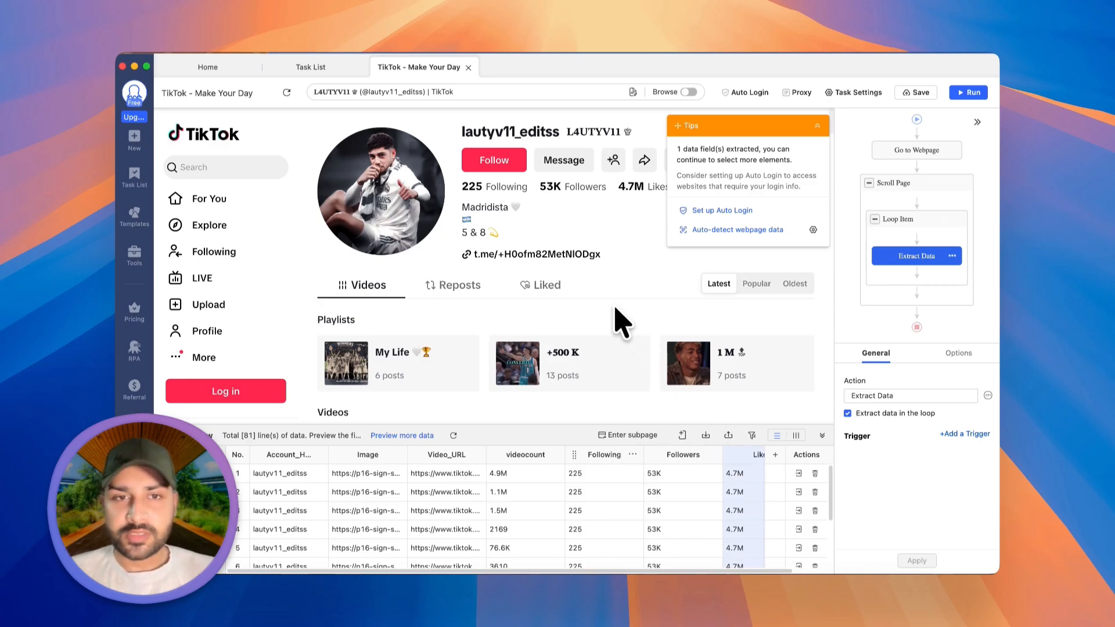
- Extract the profile's description text and name the data field Bio
left_click(632, 233)
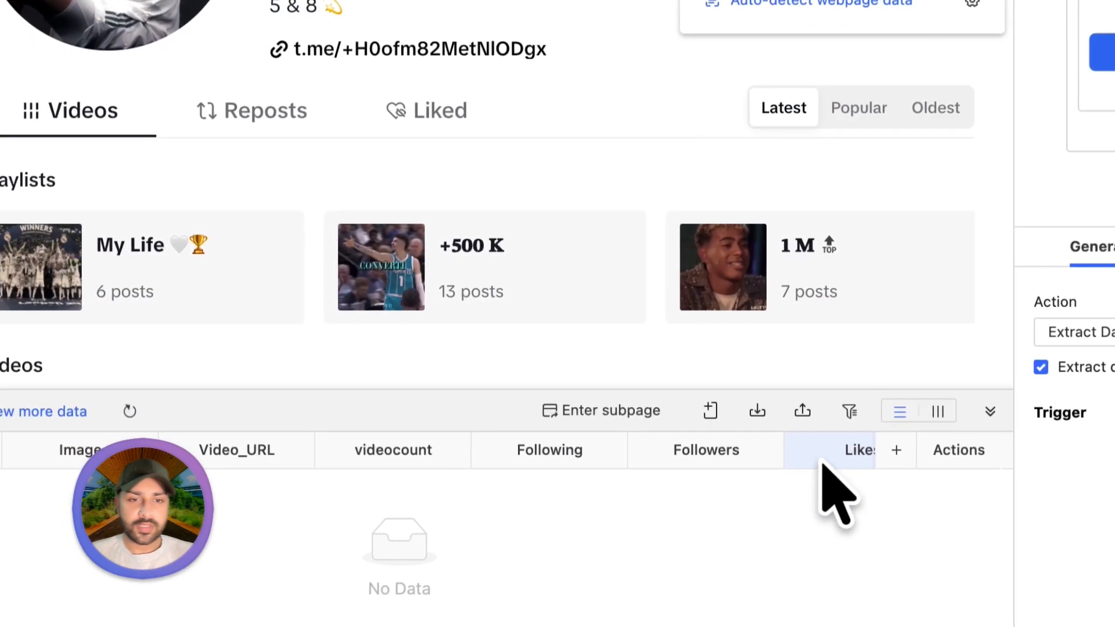
scroll(838, 465, "right", 4)
double_click(821, 462)
type("Bio")
key("Return")
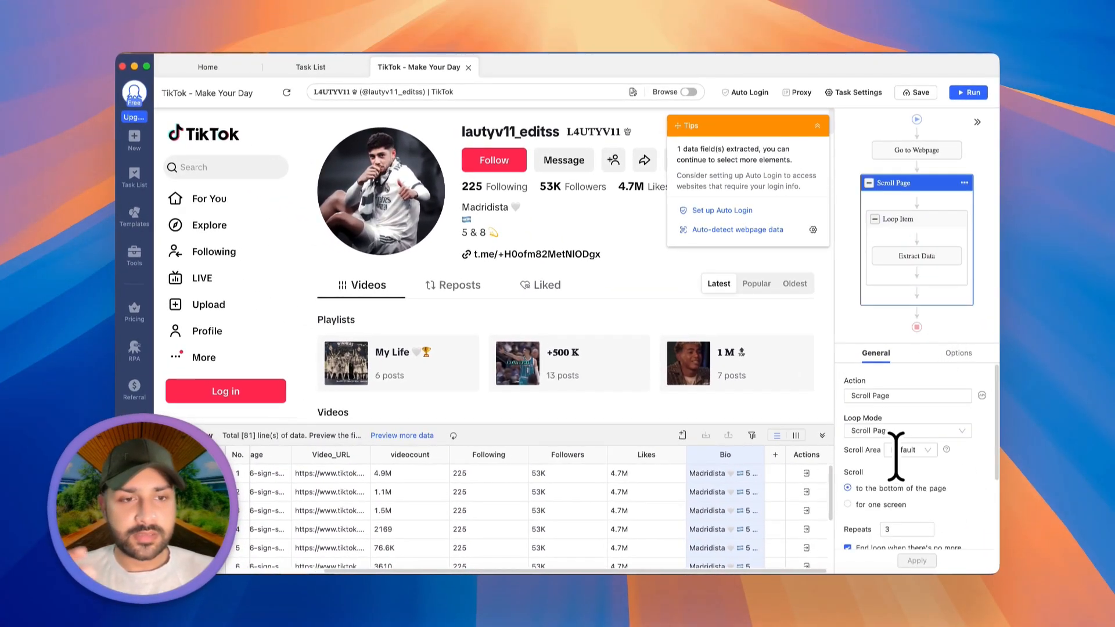
- Set the Scroll Page loop's repeats to 10, apply the change and save the task
scroll(892, 455, "down", 2)
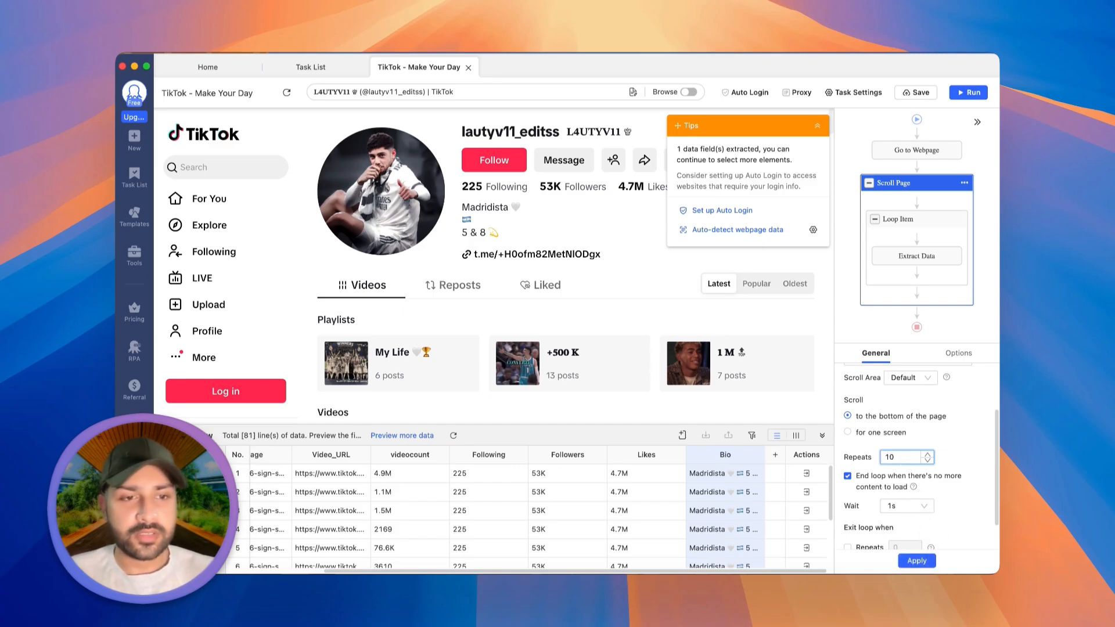
left_click(915, 96)
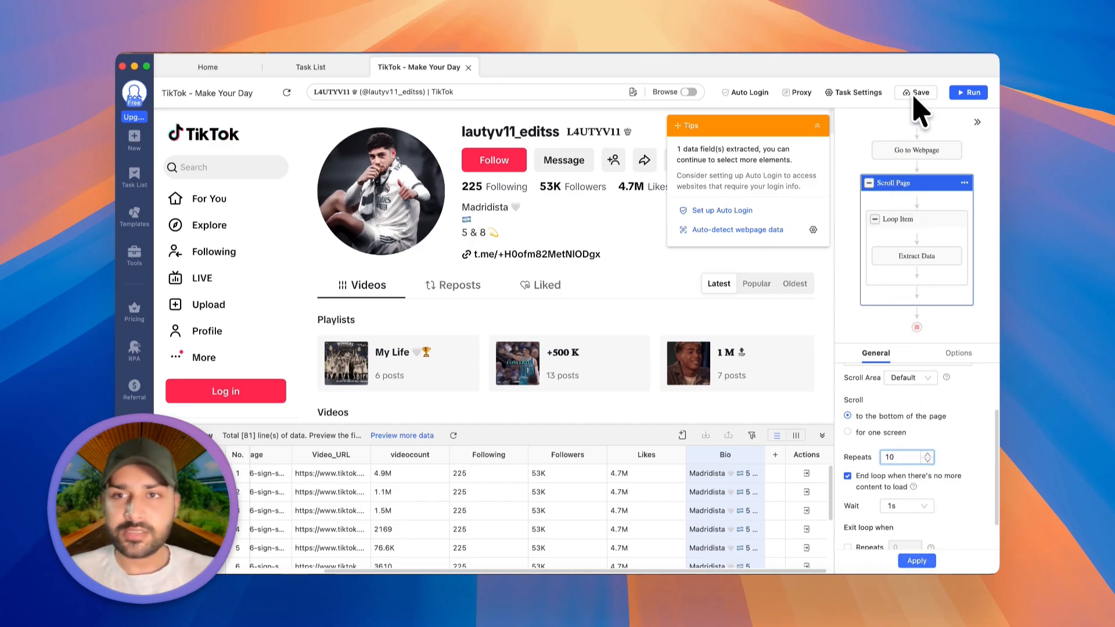
- Review the Loop Item's wait-before-action setting and the Extract Data step against the page's videos
left_click(922, 227)
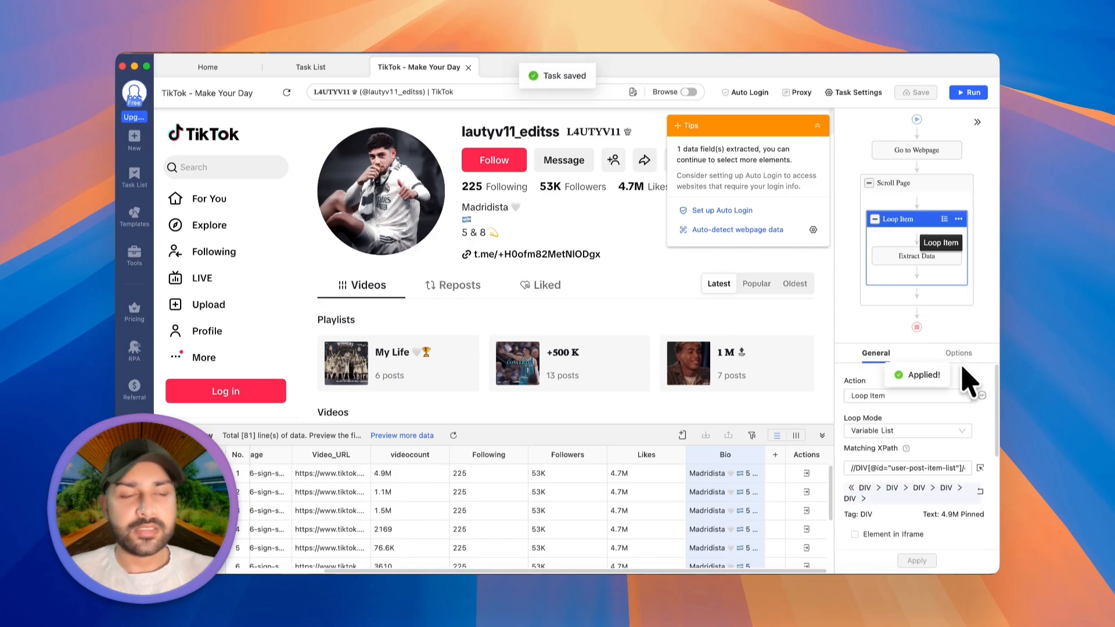
left_click(959, 355)
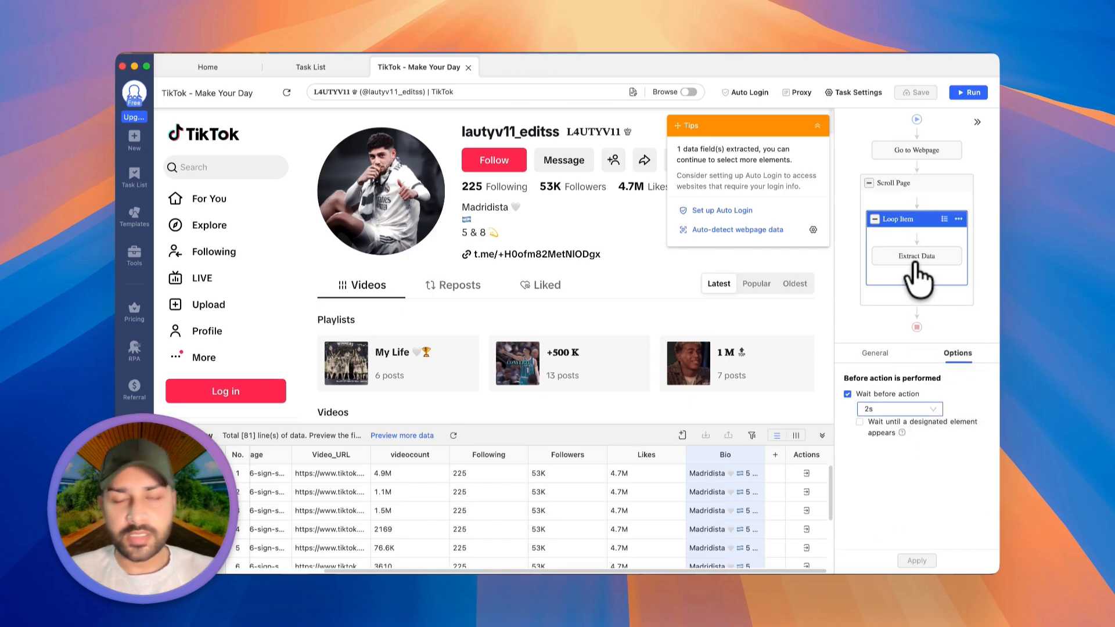
scroll(802, 424, "down", 4)
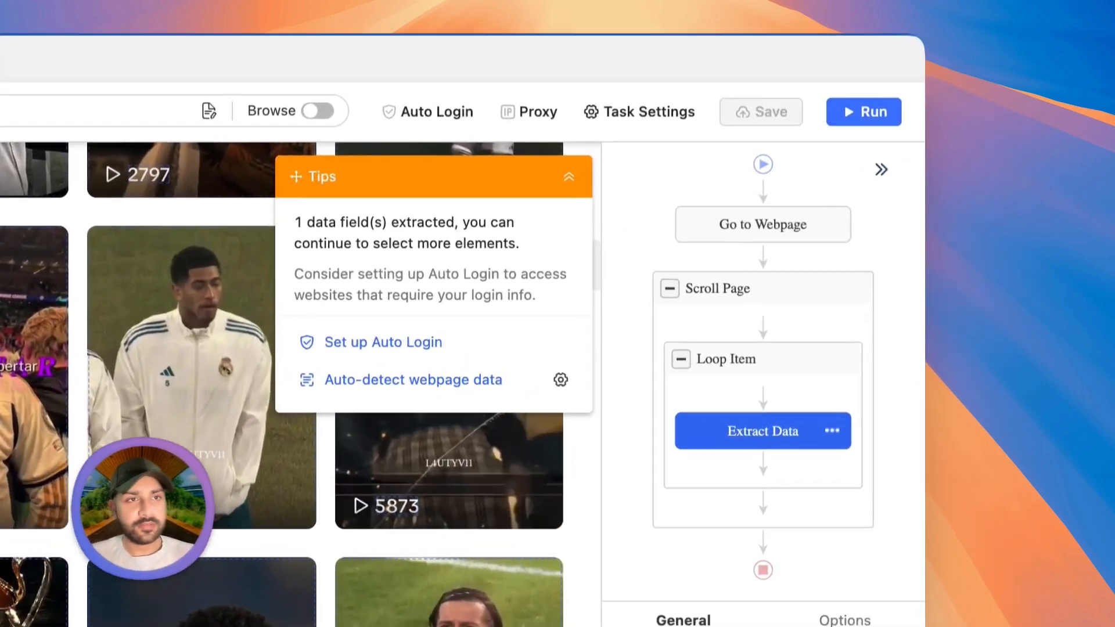
- Run the task on the local device in Standard Mode and enlarge the run window
left_click(865, 112)
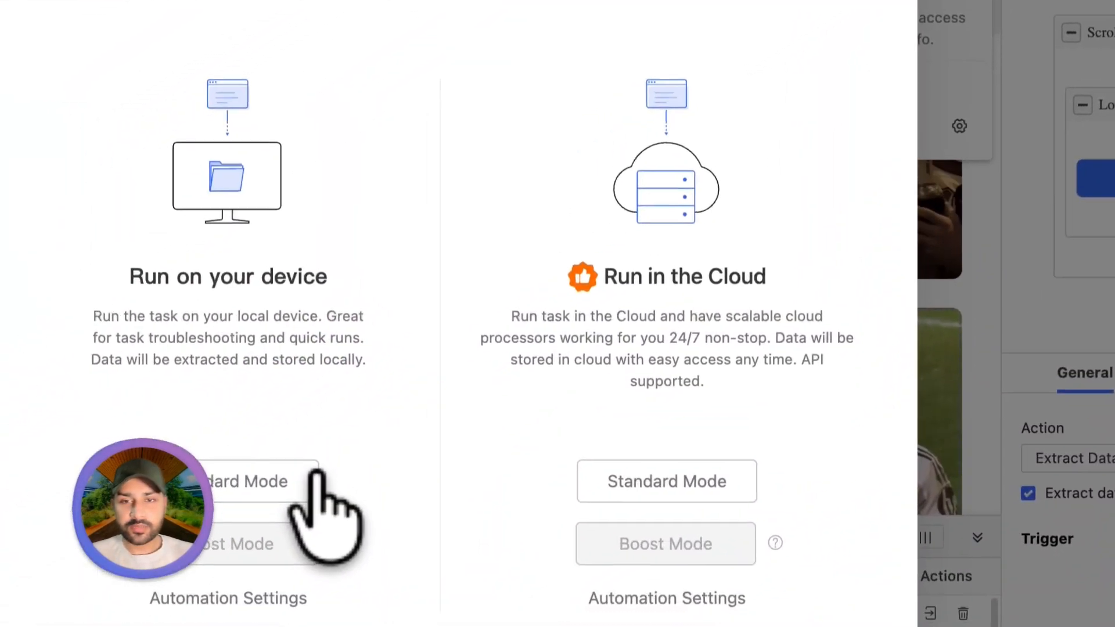
left_click(302, 482)
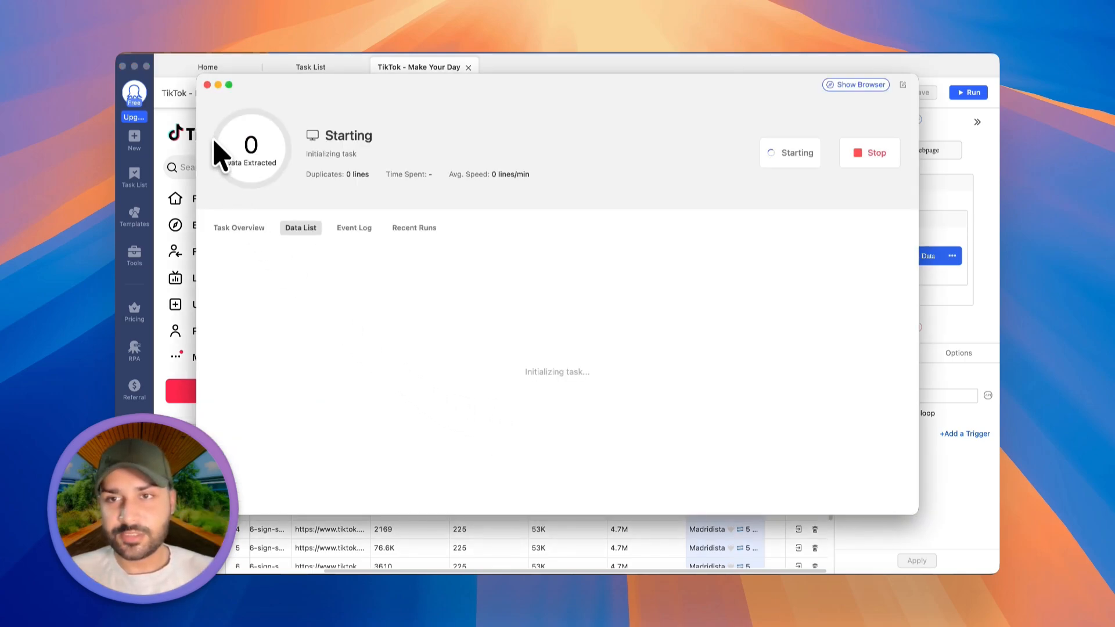
left_click(229, 84)
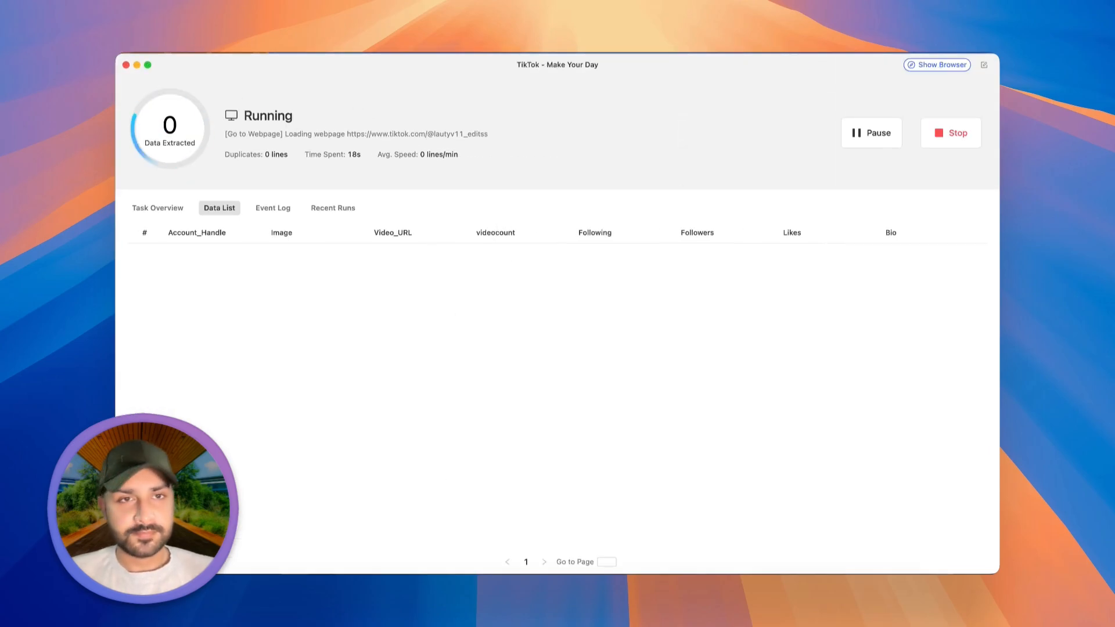